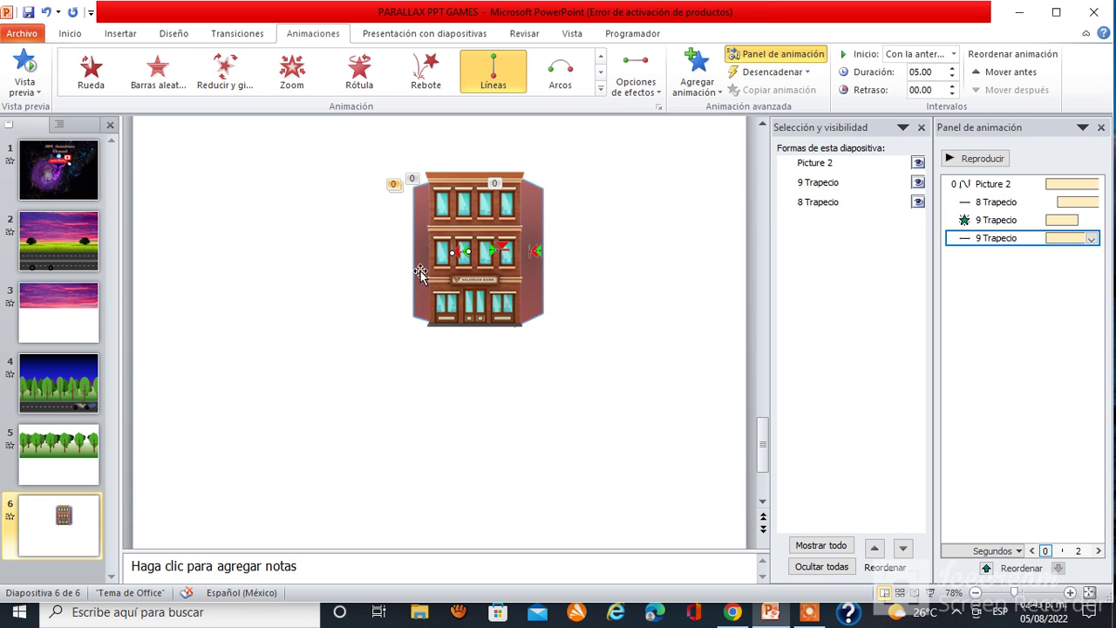
# Step: Preview the slide's animations from the start, then stop the preview
pyautogui.click(30, 60)
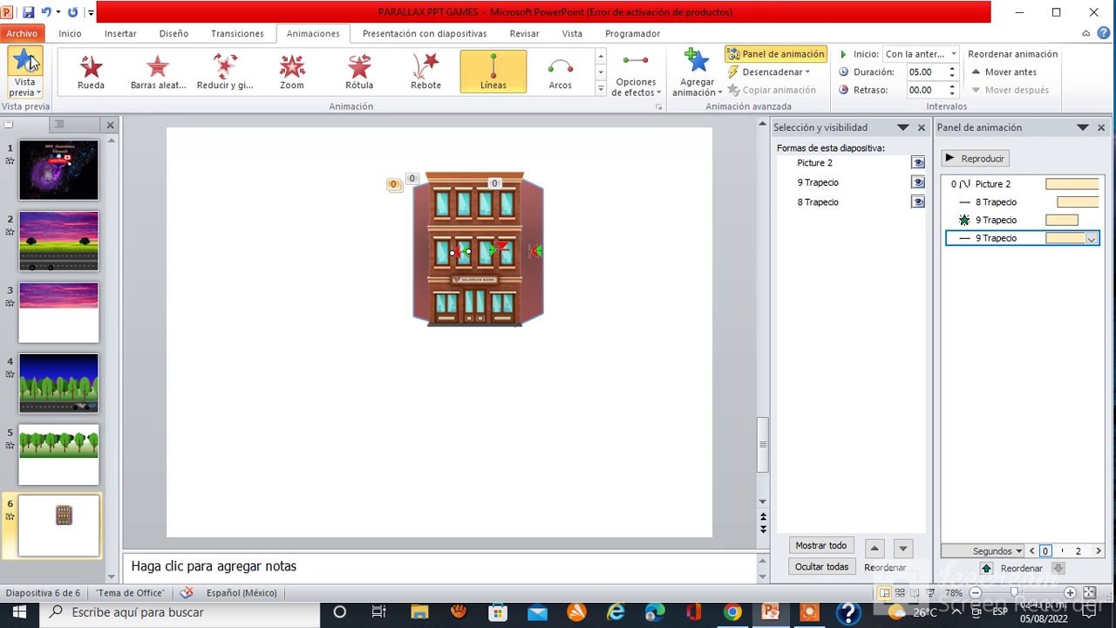
pyautogui.click(30, 61)
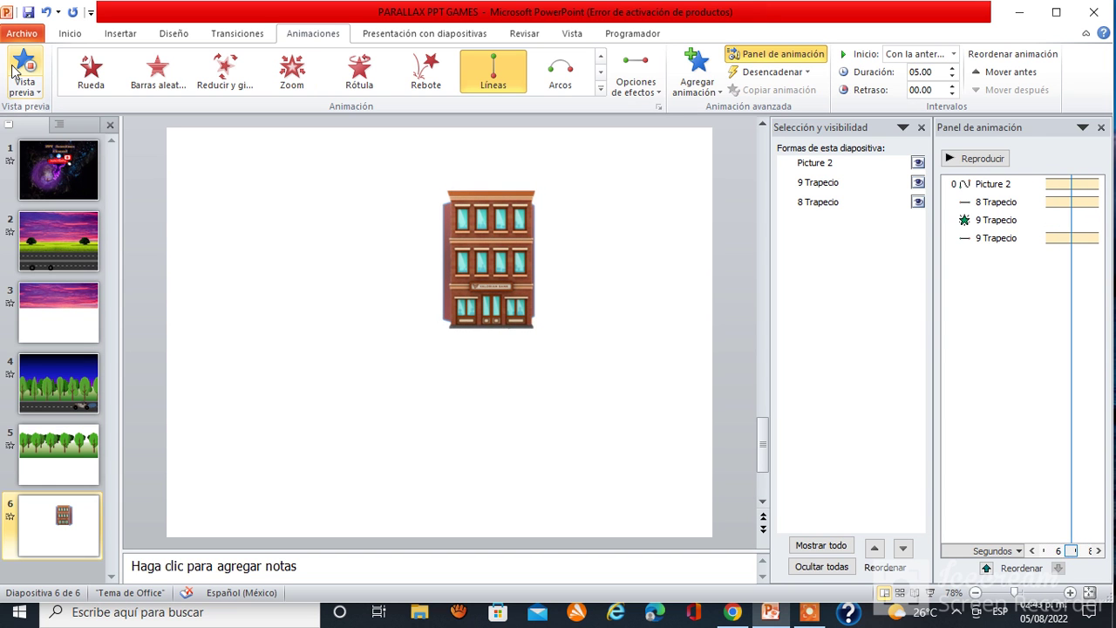
pyautogui.click(634, 397)
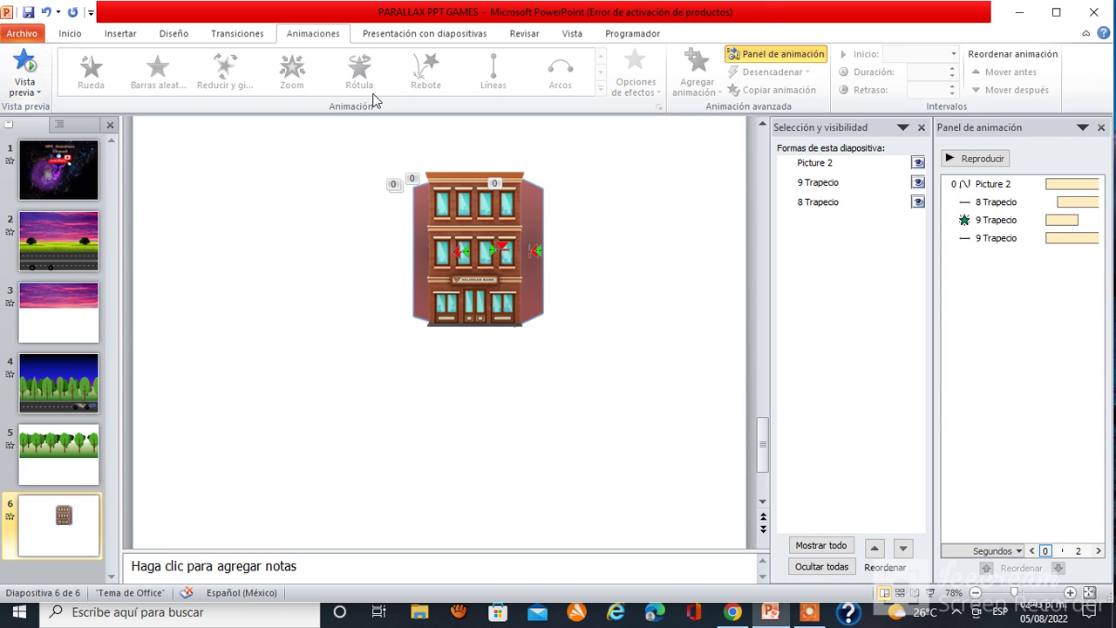
# Step: Draw a new trapezoid beside the building and rotate it onto its side
pyautogui.click(497, 203)
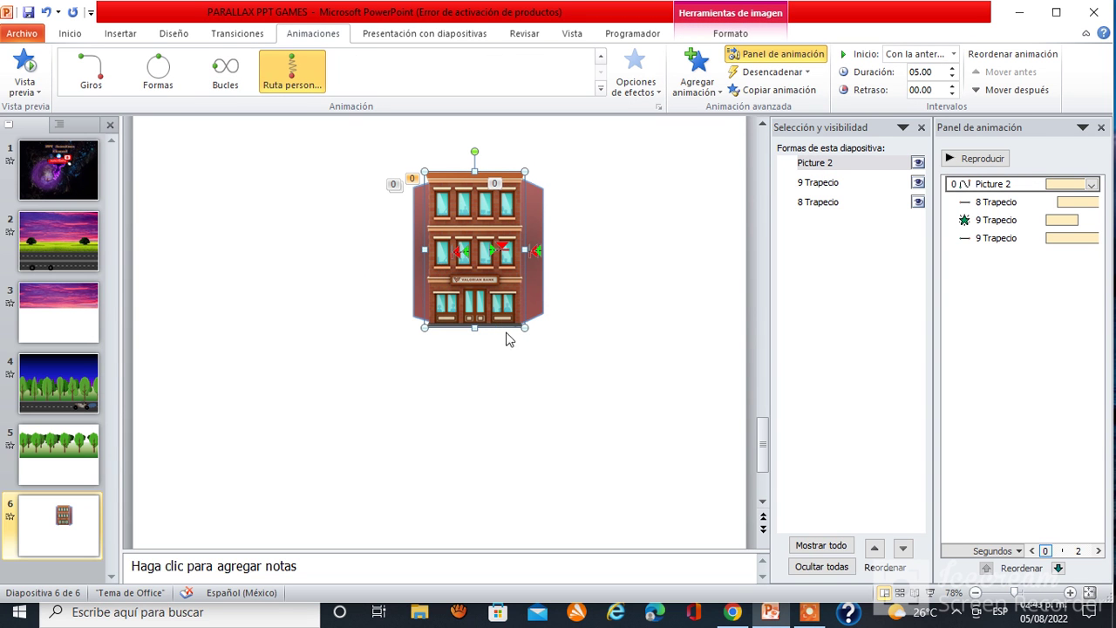
pyautogui.click(548, 261)
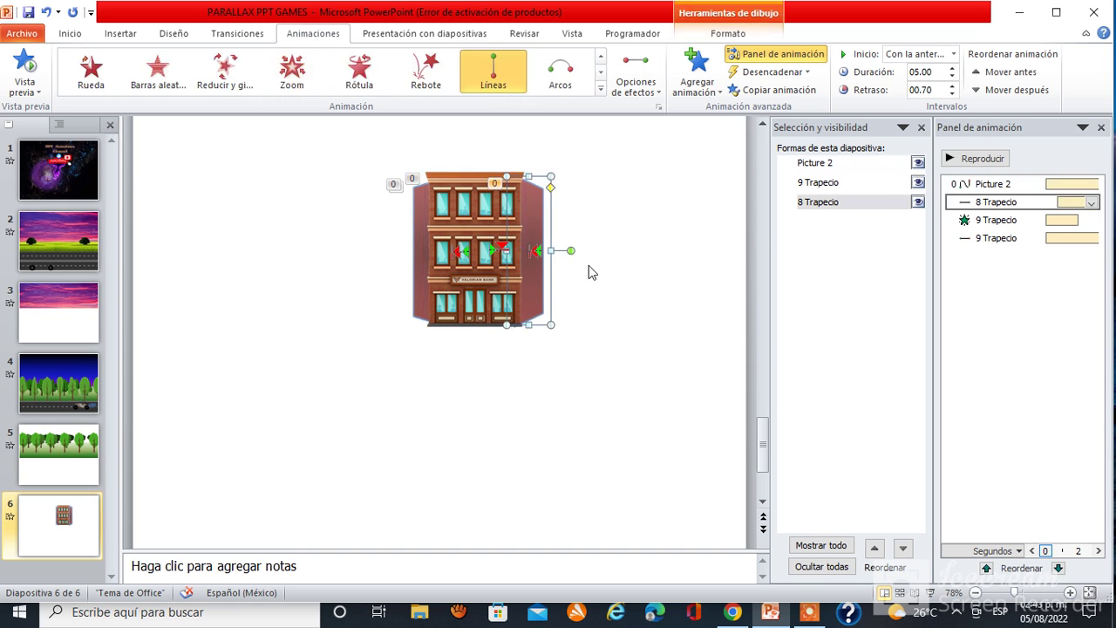
pyautogui.click(72, 35)
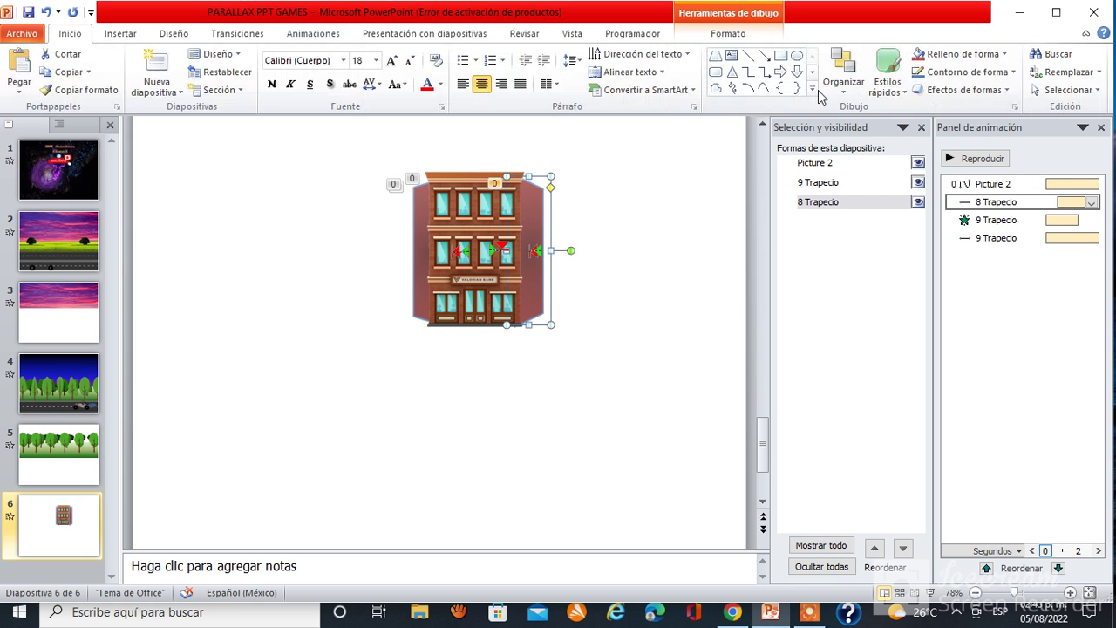
pyautogui.click(812, 88)
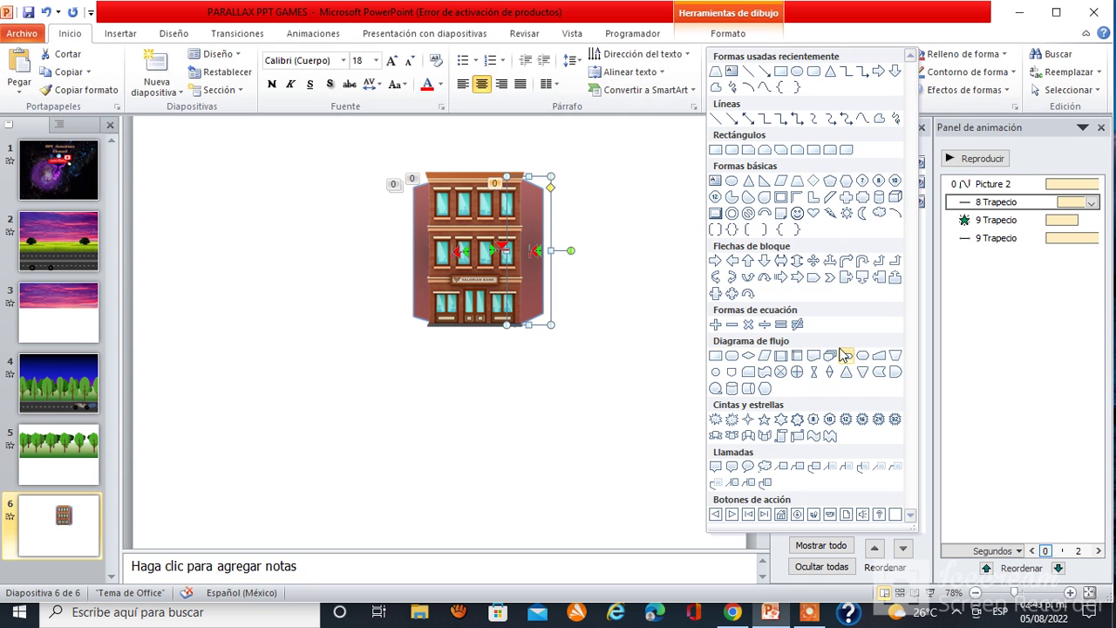
pyautogui.click(796, 181)
pyautogui.moveTo(617, 288); pyautogui.dragTo(680, 368)
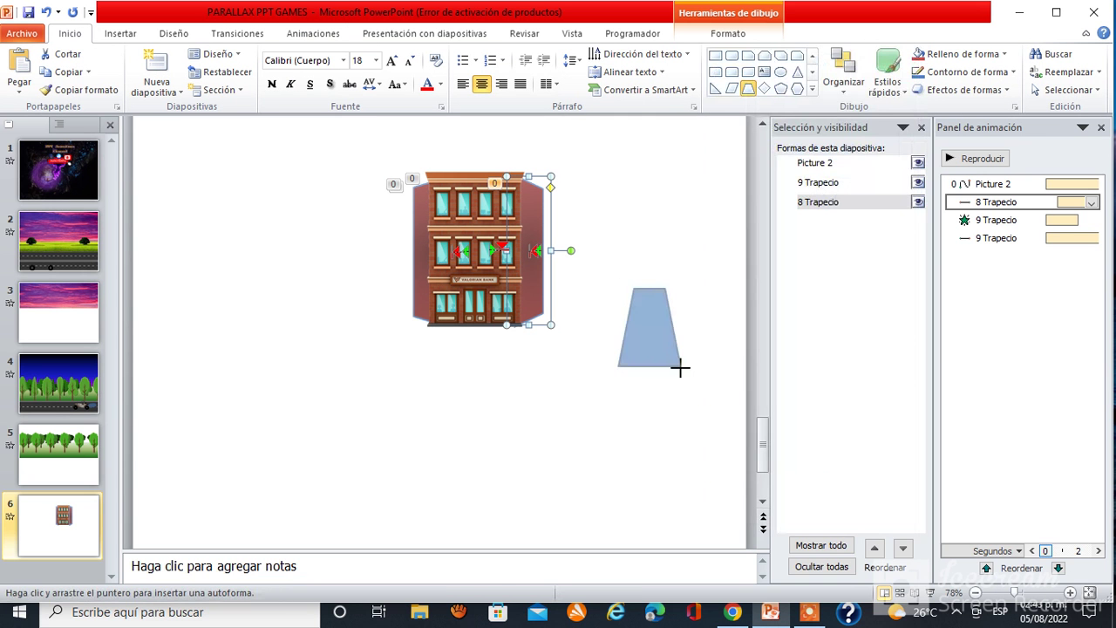
pyautogui.press('Escape')
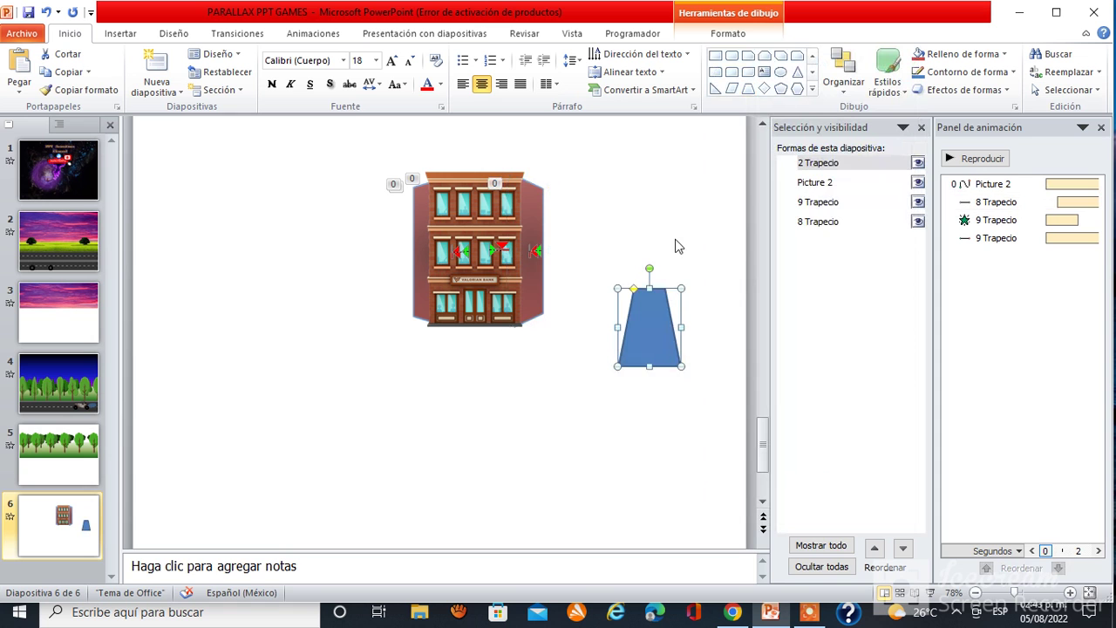
pyautogui.moveTo(651, 264); pyautogui.dragTo(708, 327)
# Step: Try placing the new trapezoid on the building, then delete the extra trapezoid
pyautogui.moveTo(638, 316); pyautogui.dragTo(558, 219)
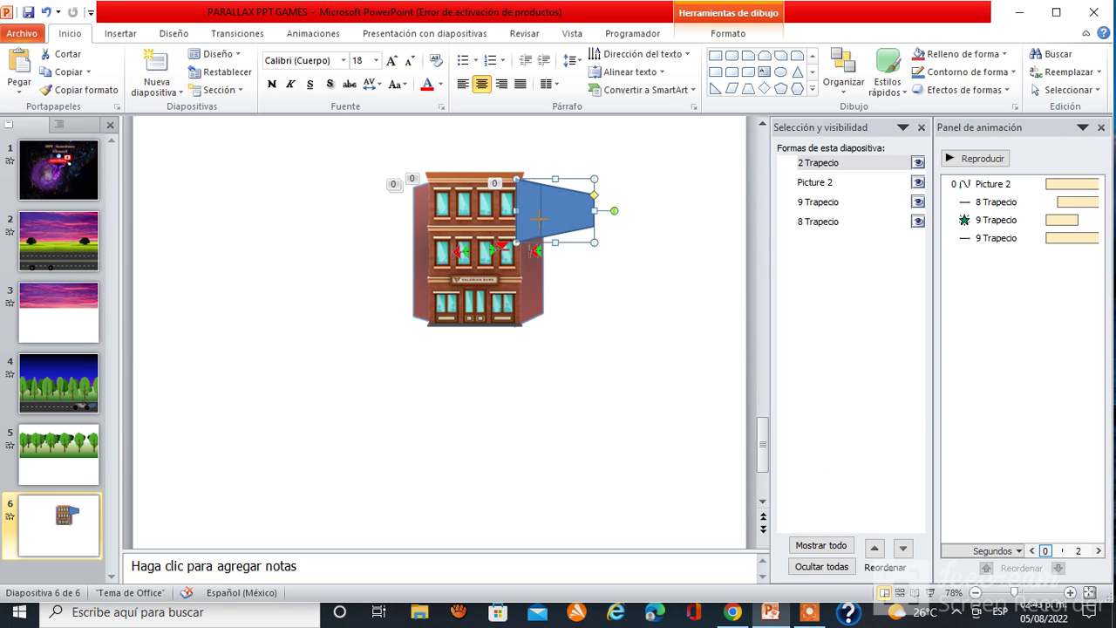
pyautogui.hotkey('ctrl', 'z')
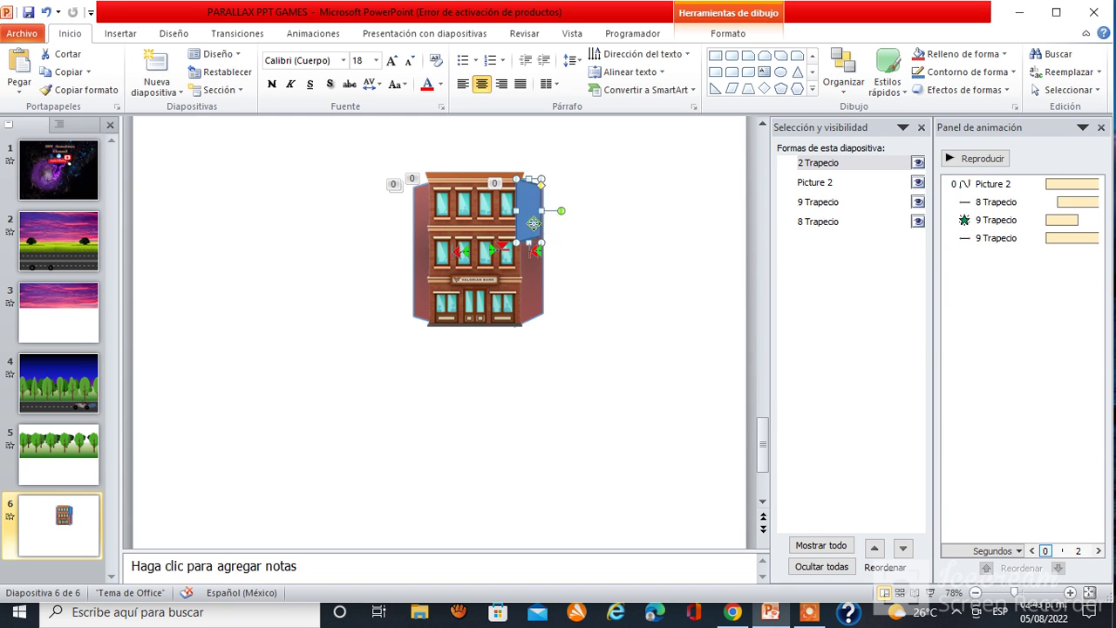
pyautogui.moveTo(536, 229); pyautogui.dragTo(539, 234)
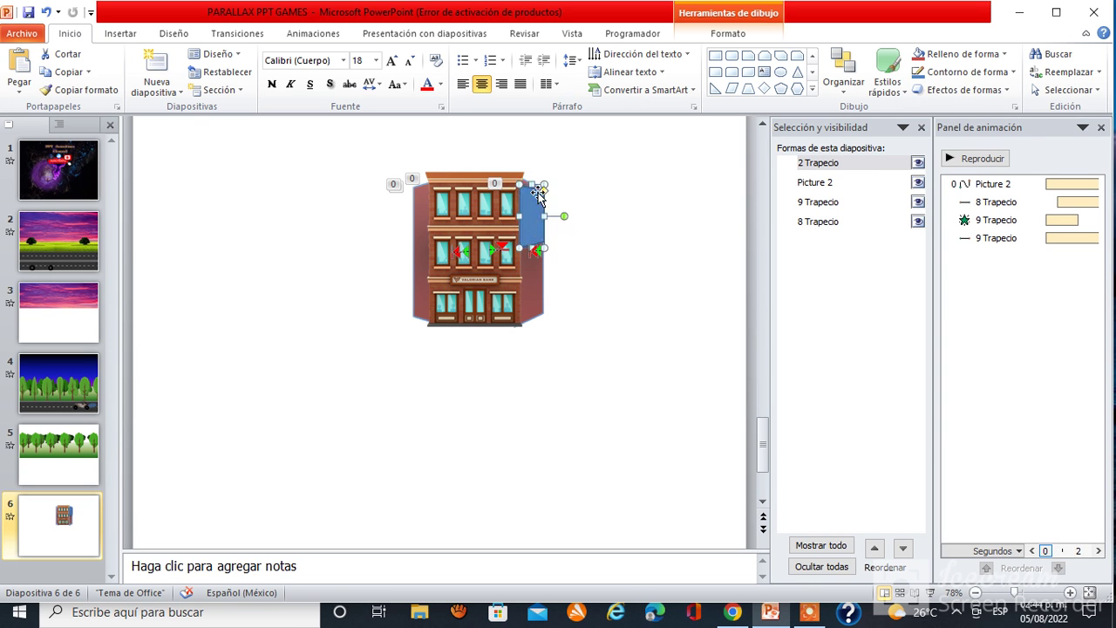
pyautogui.moveTo(536, 247)
pyautogui.mouseDown()
pyautogui.moveTo(586, 217)
pyautogui.moveTo(591, 308)
pyautogui.mouseUp()
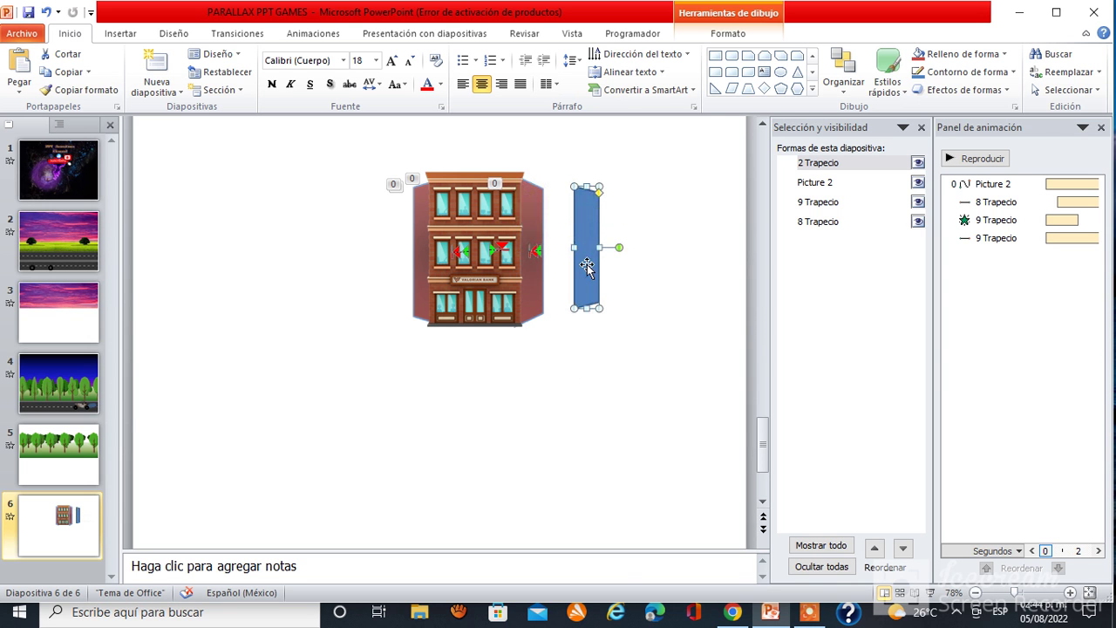
pyautogui.moveTo(587, 267); pyautogui.dragTo(700, 317)
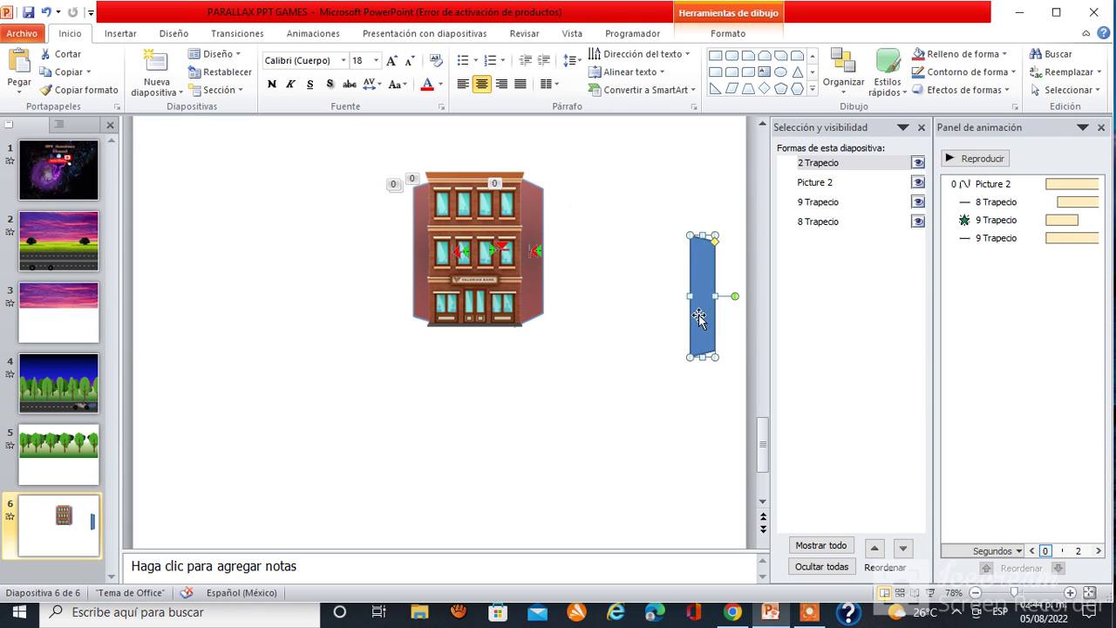
pyautogui.press('Delete')
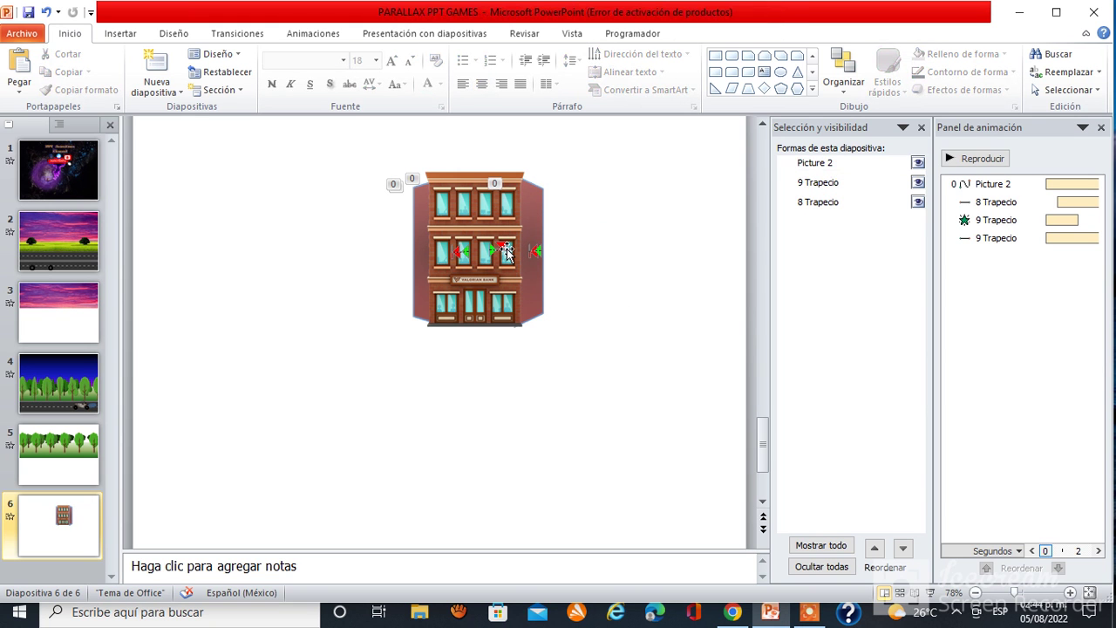
# Step: Nudge the 8 Trapecio door up and down until it meets the building's top edge
pyautogui.click(539, 288)
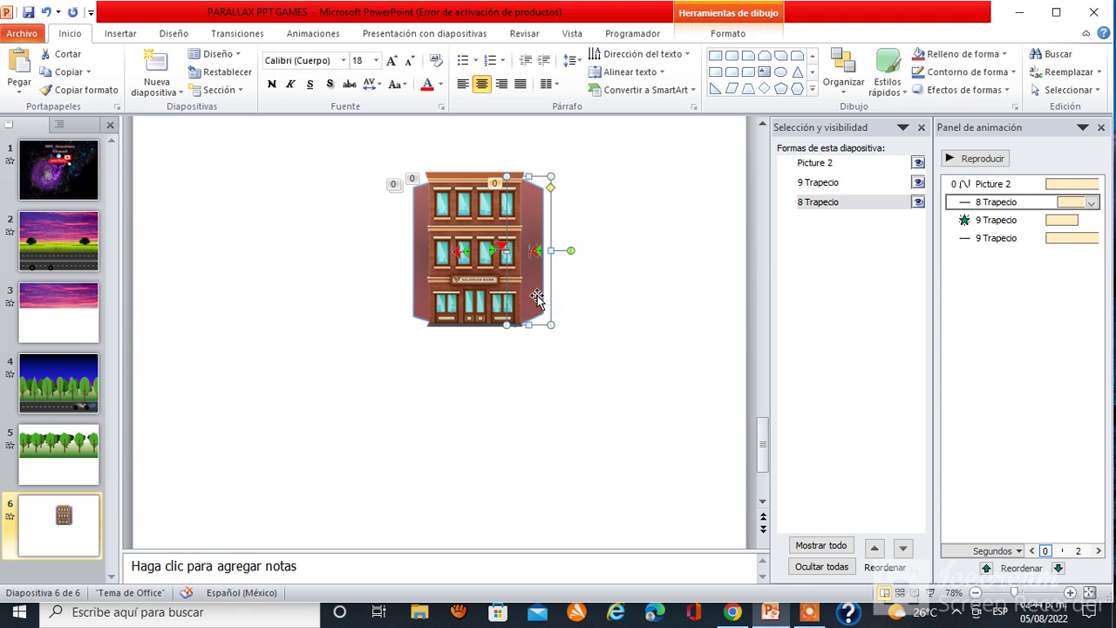
pyautogui.press('Down')
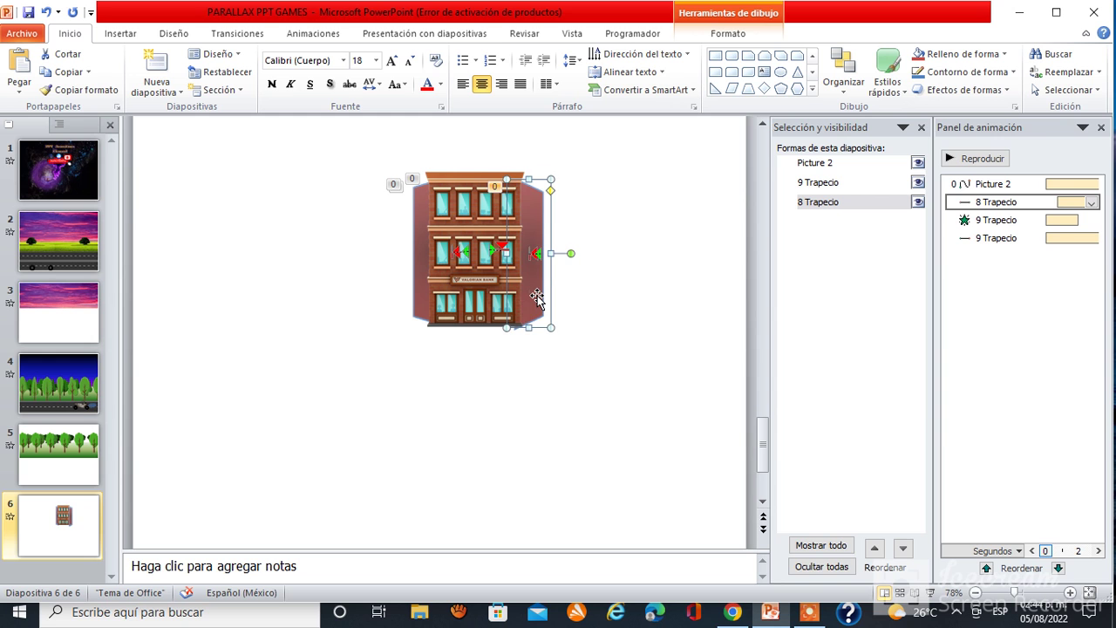
pyautogui.press('Down')
pyautogui.press('Down')
pyautogui.press('Down')
pyautogui.press('Up')
pyautogui.press('Up')
pyautogui.press('Up')
pyautogui.press('Up')
pyautogui.press('Up')
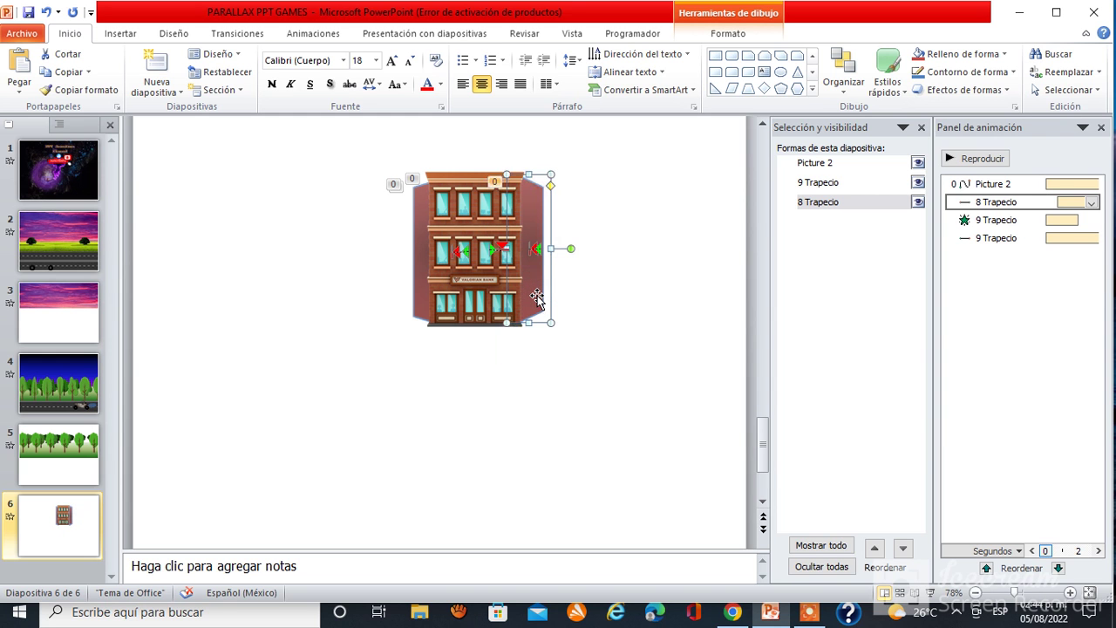
pyautogui.press('Down')
pyautogui.press('Up')
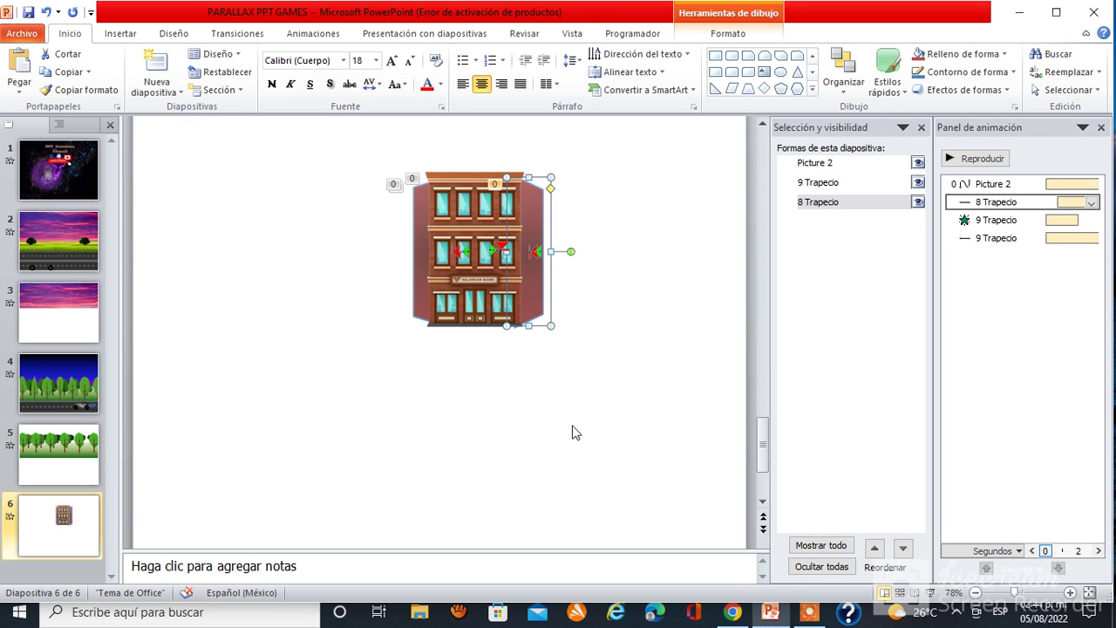
# Step: Deselect the door, then select the building picture and shift it slightly
pyautogui.click(572, 432)
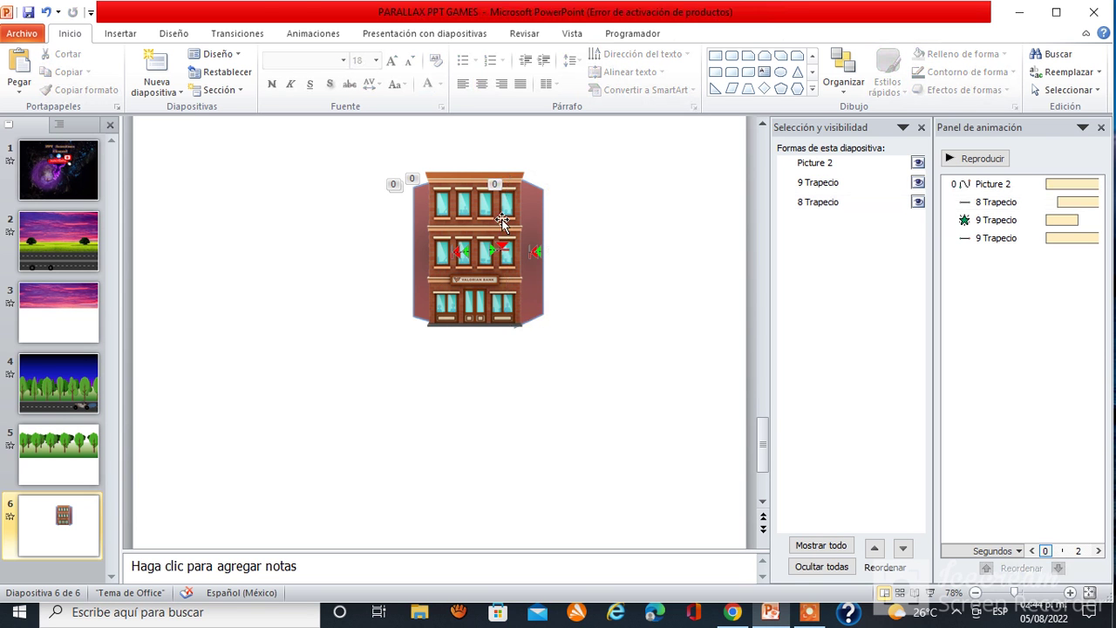
pyautogui.click(502, 222)
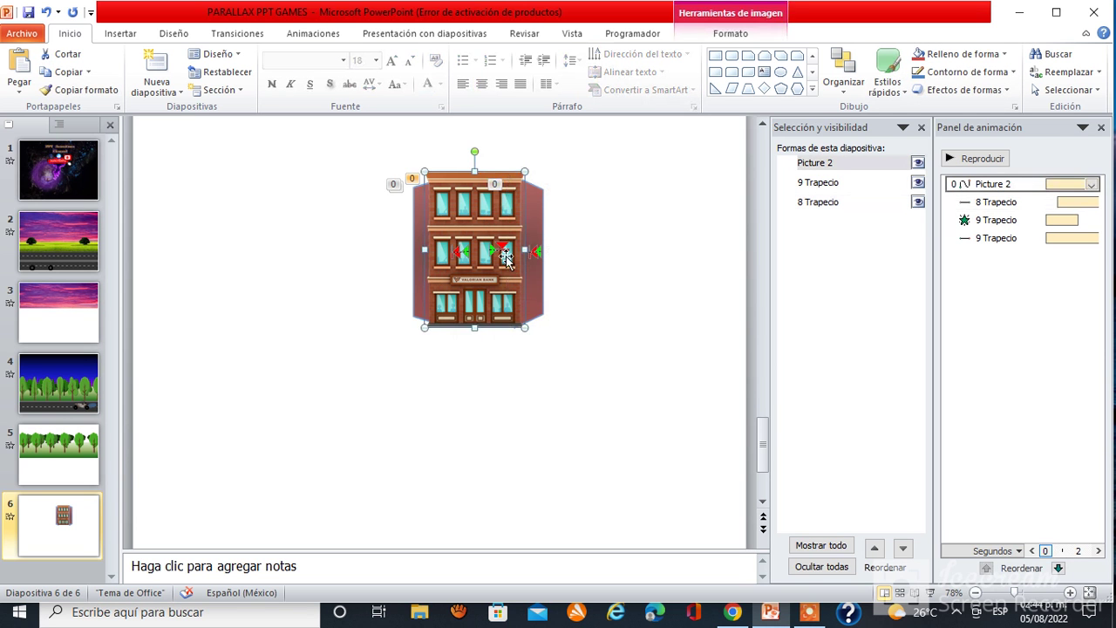
pyautogui.moveTo(502, 253); pyautogui.dragTo(495, 250)
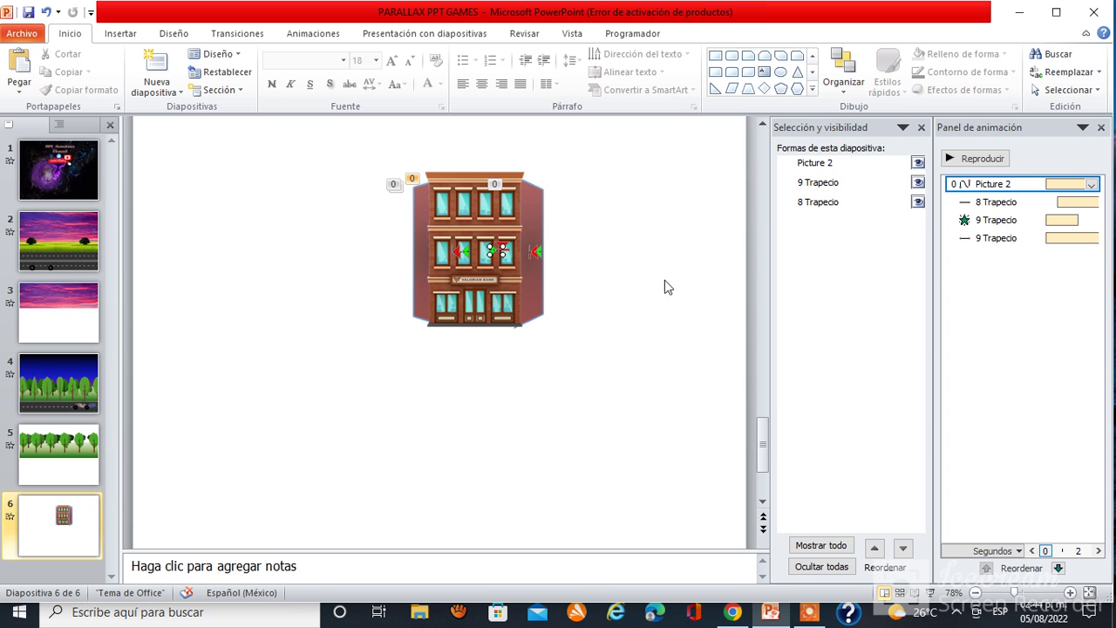
pyautogui.click(313, 33)
pyautogui.click(697, 78)
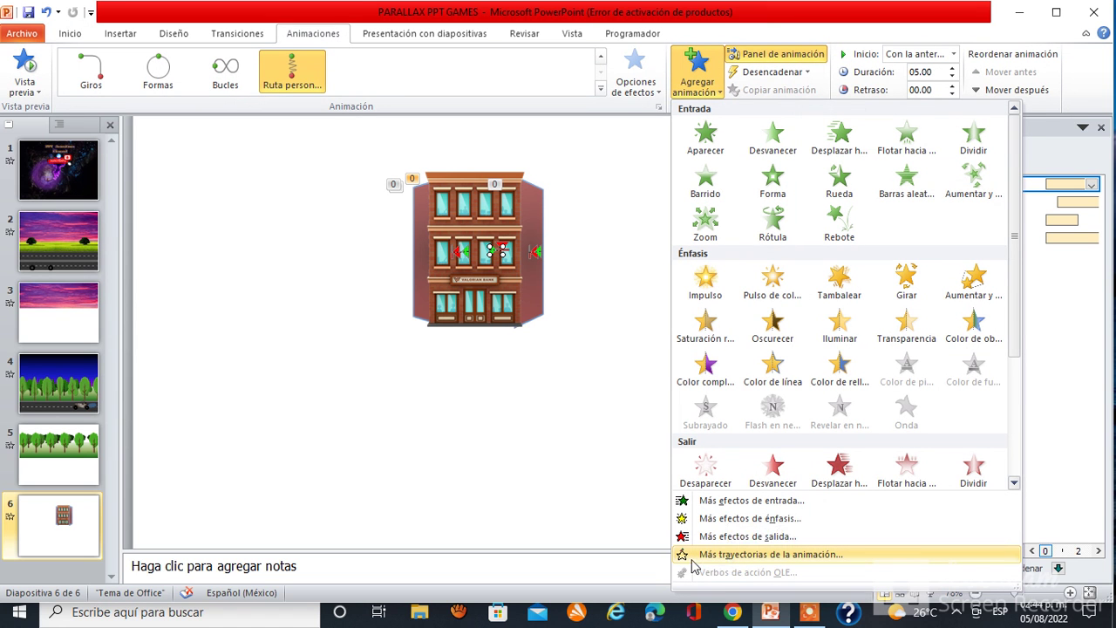
pyautogui.click(776, 557)
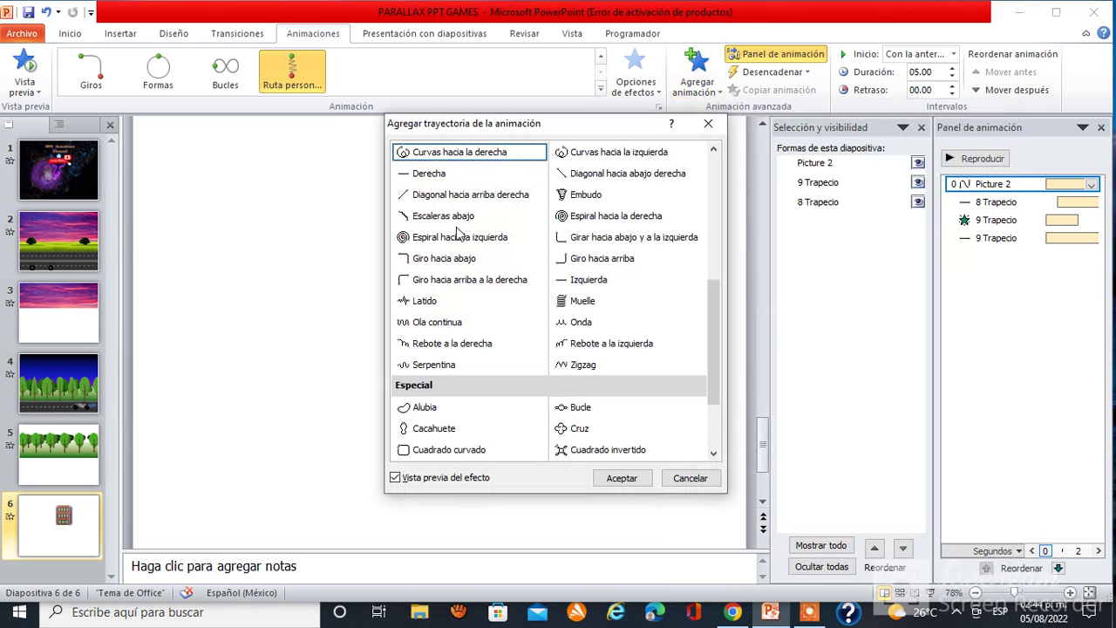
pyautogui.click(435, 177)
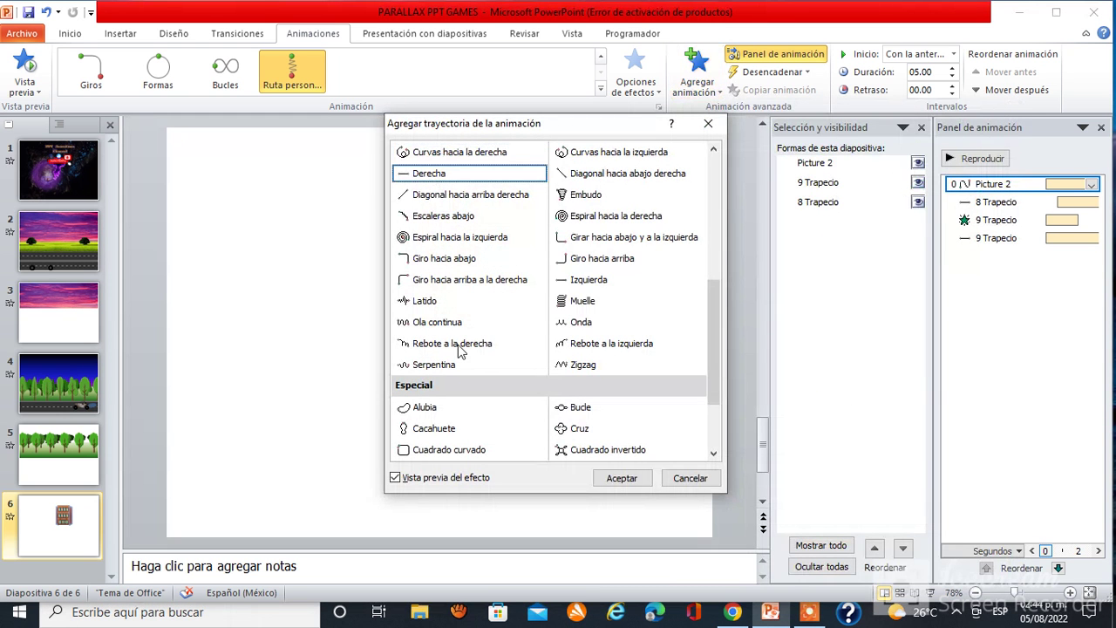
pyautogui.press('Escape')
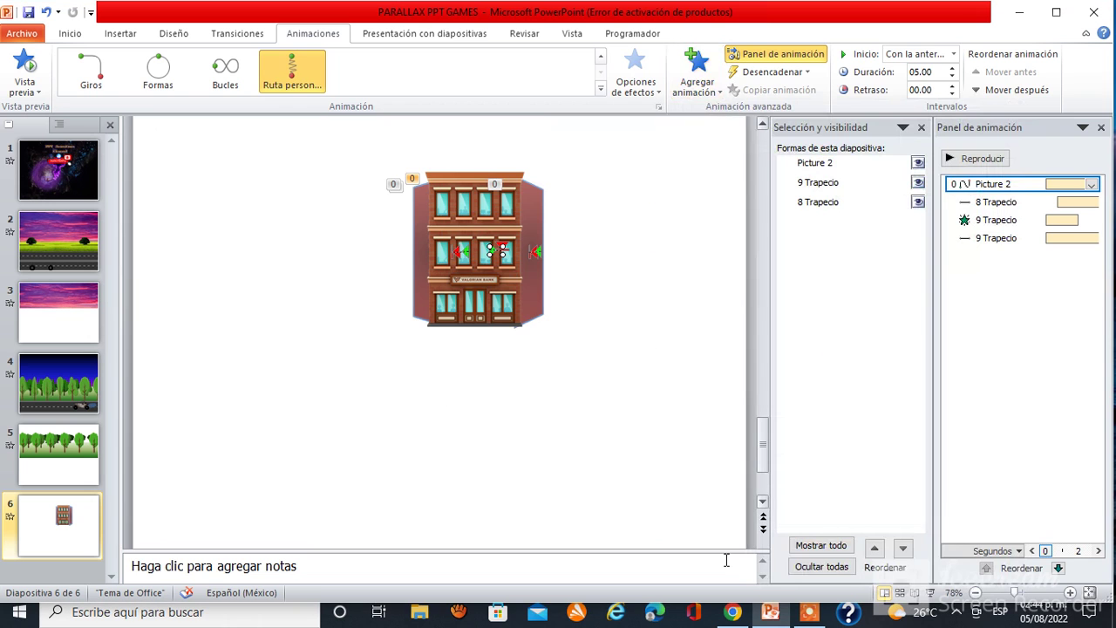
pyautogui.click(634, 520)
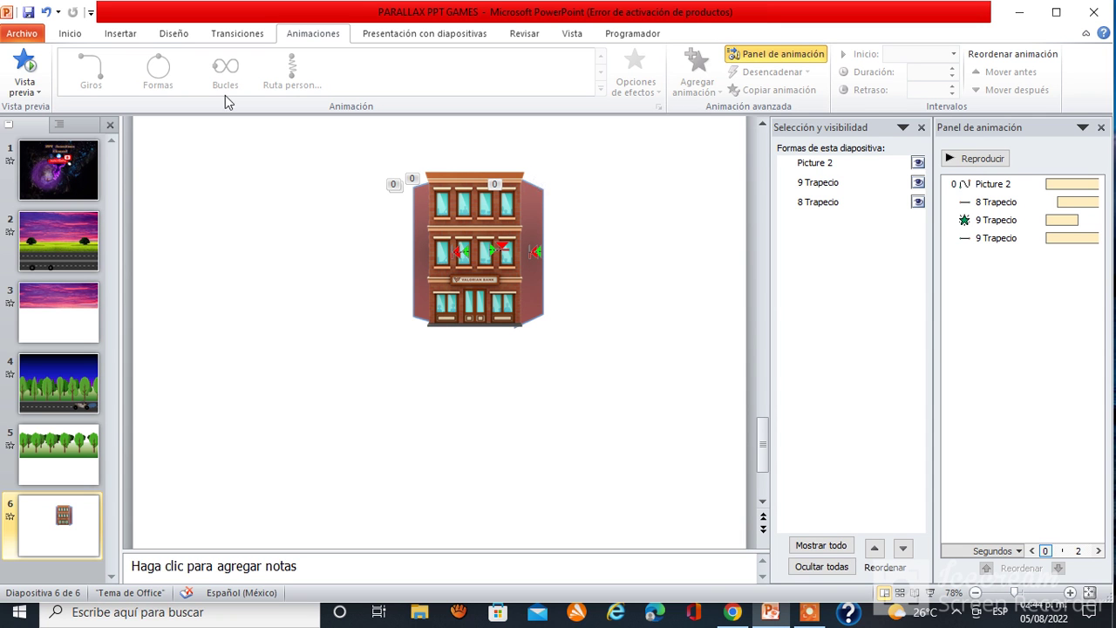
# Step: Draw a straight vertical line beside the building's right edge and nudge it into place
pyautogui.click(68, 35)
pyautogui.click(749, 57)
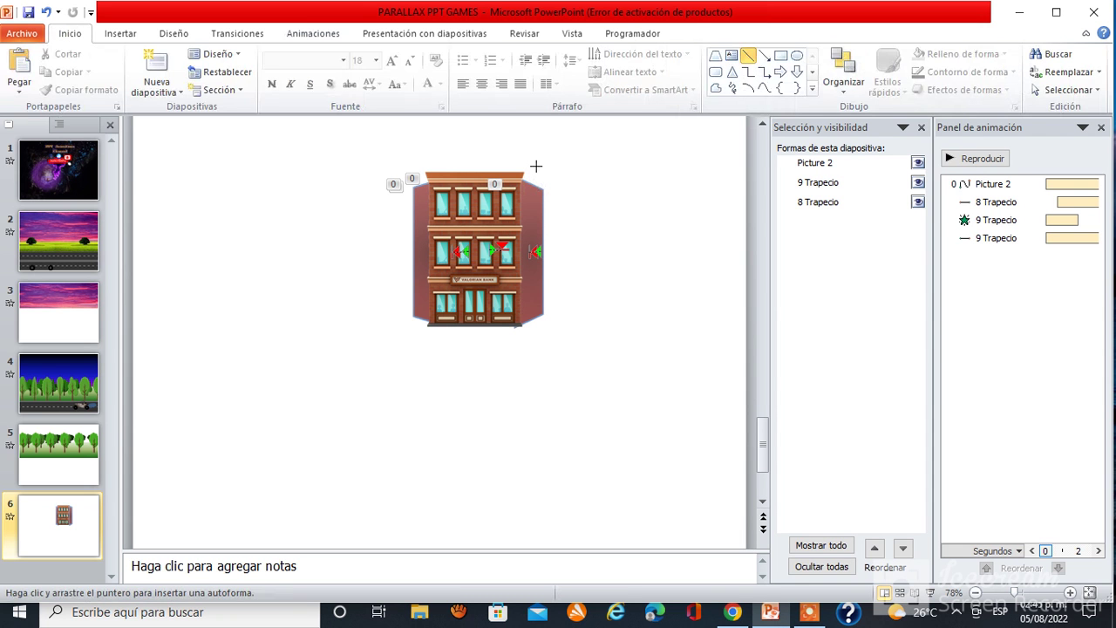
pyautogui.moveTo(528, 152); pyautogui.dragTo(530, 401)
pyautogui.press('Right')
pyautogui.press('Left')
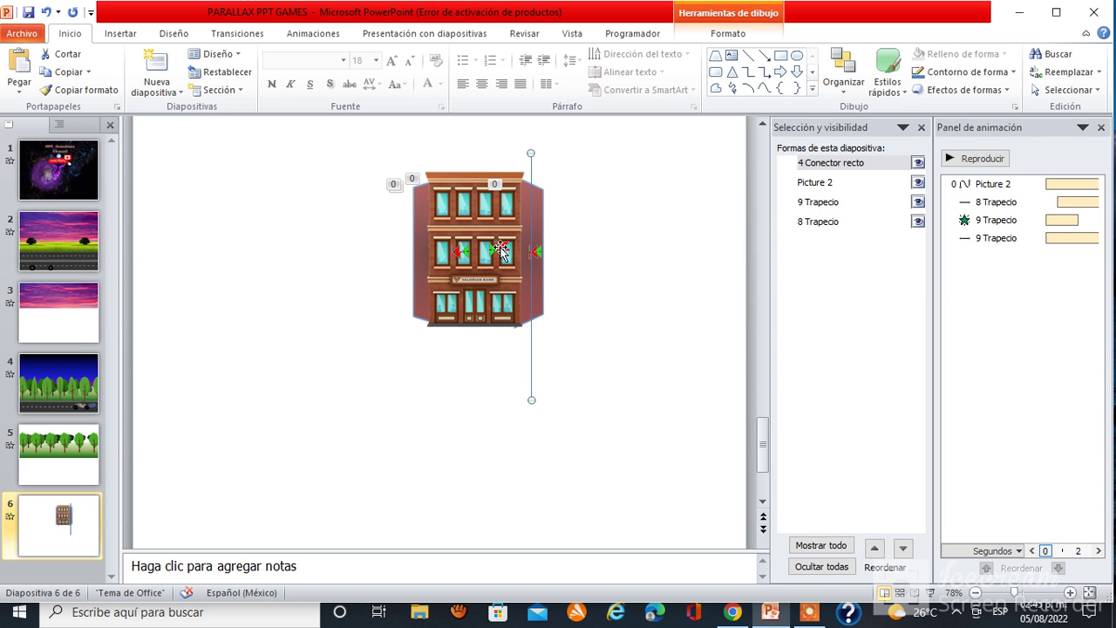
pyautogui.click(1092, 184)
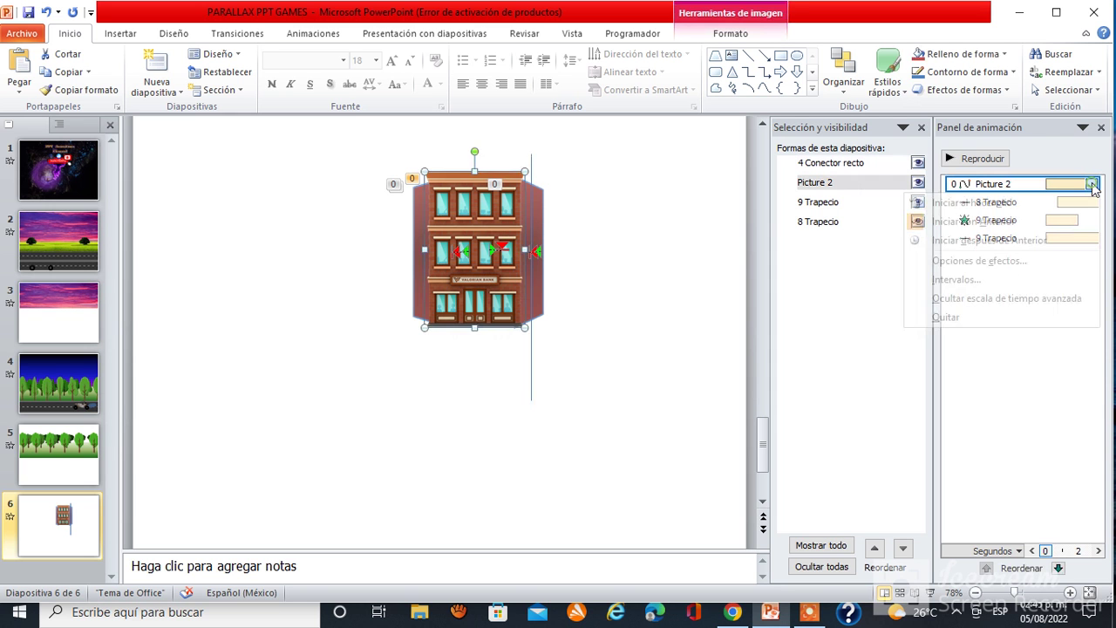
pyautogui.click(880, 277)
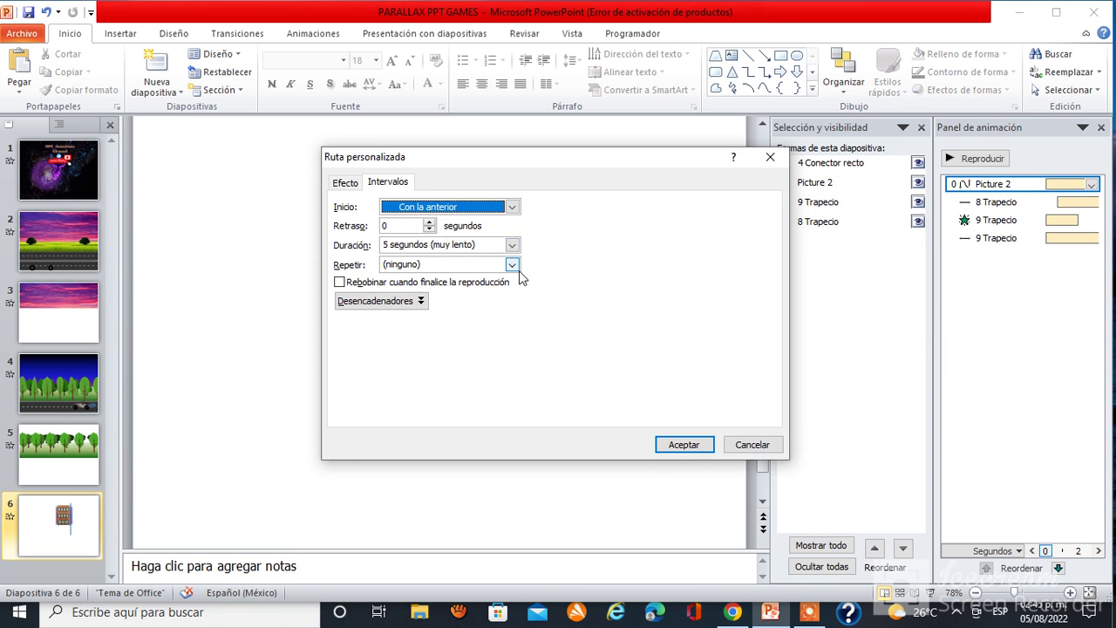
pyautogui.click(683, 444)
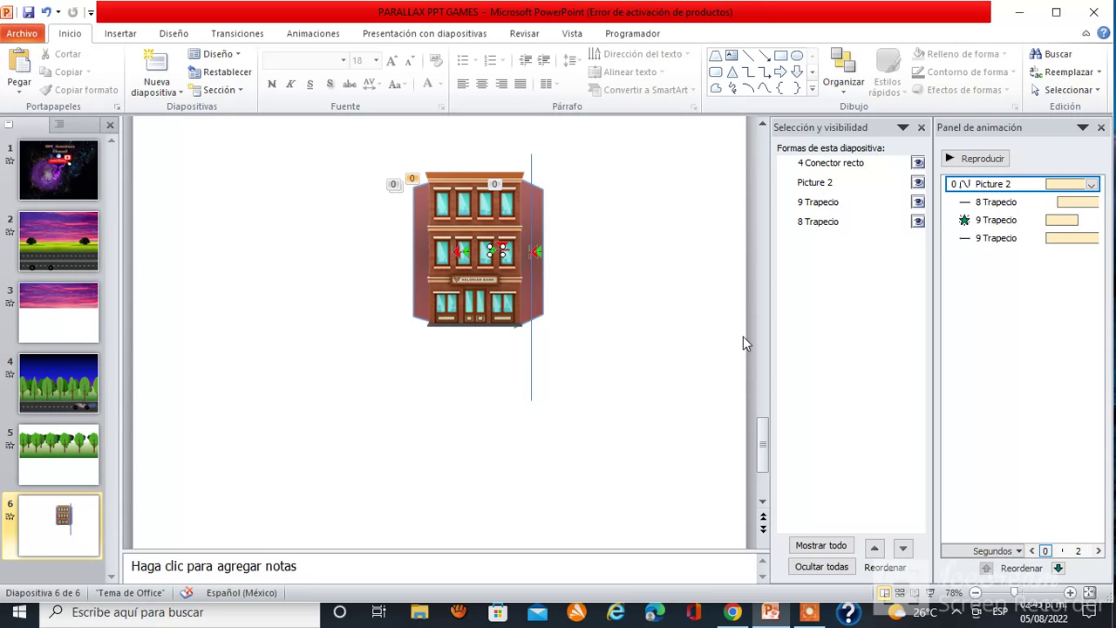
# Step: Set the 8 Trapecio animation to Con la anterior with a 0.7 s delay, rewinding when finished
pyautogui.click(1044, 202)
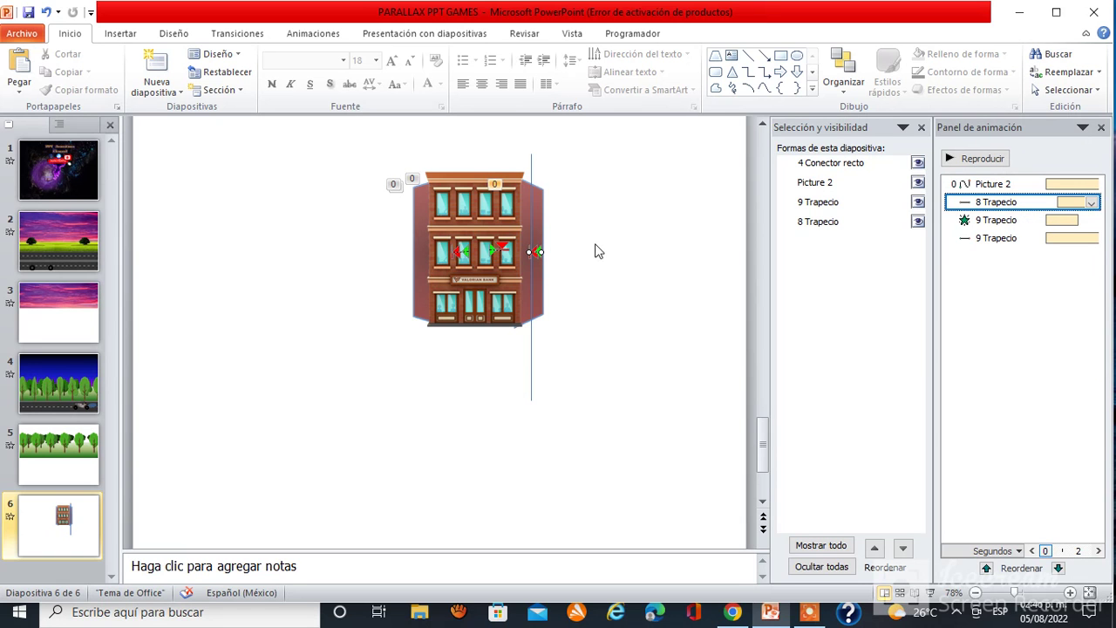
pyautogui.click(1090, 202)
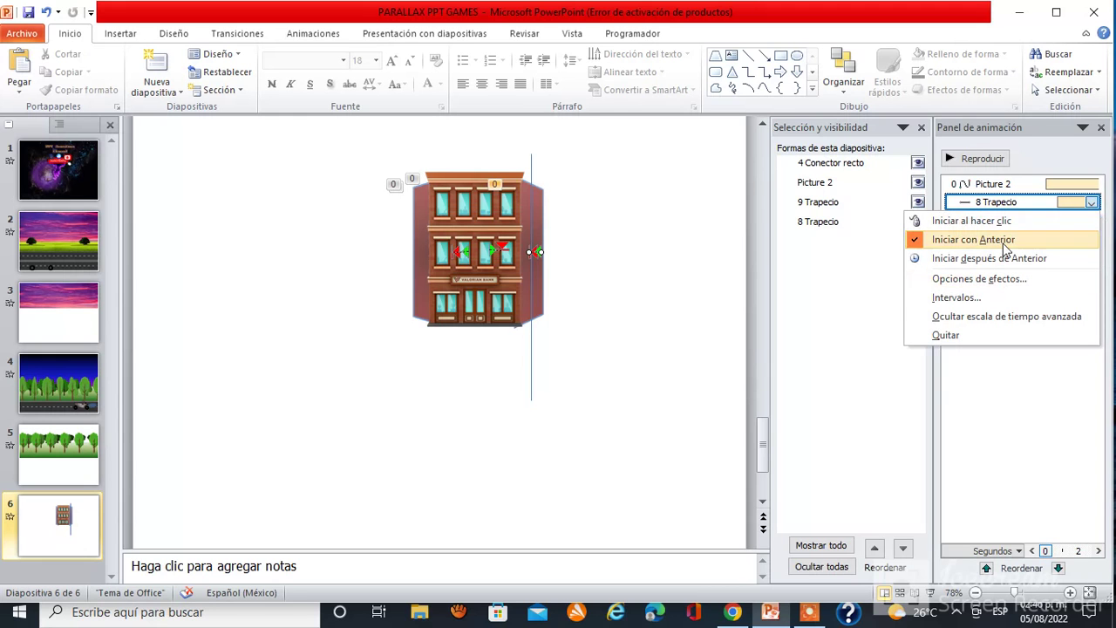
pyautogui.click(1017, 299)
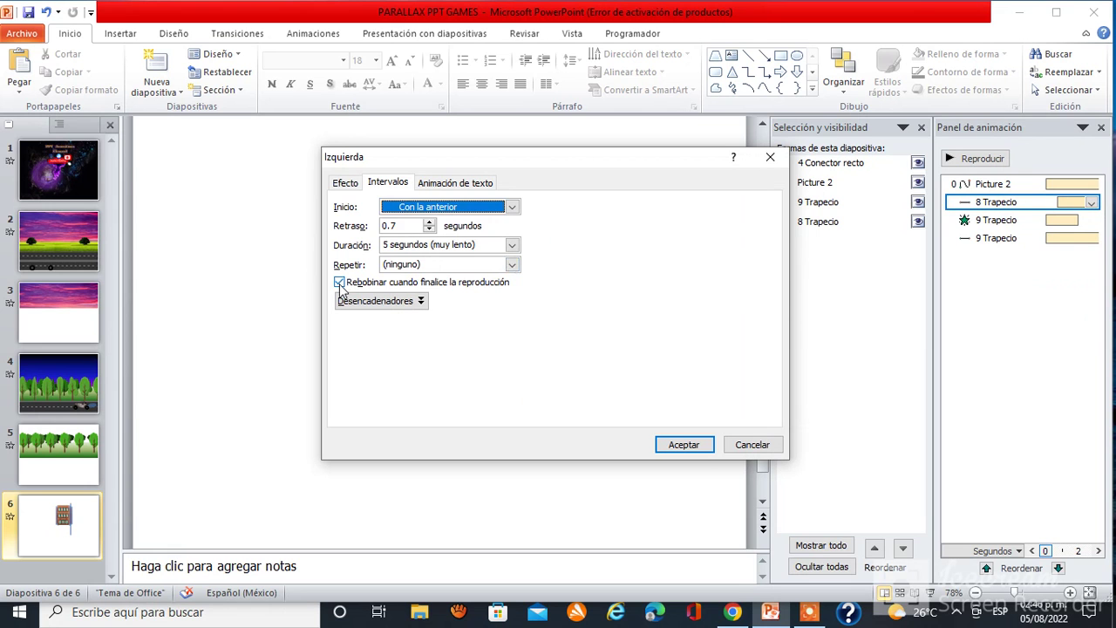
pyautogui.click(335, 187)
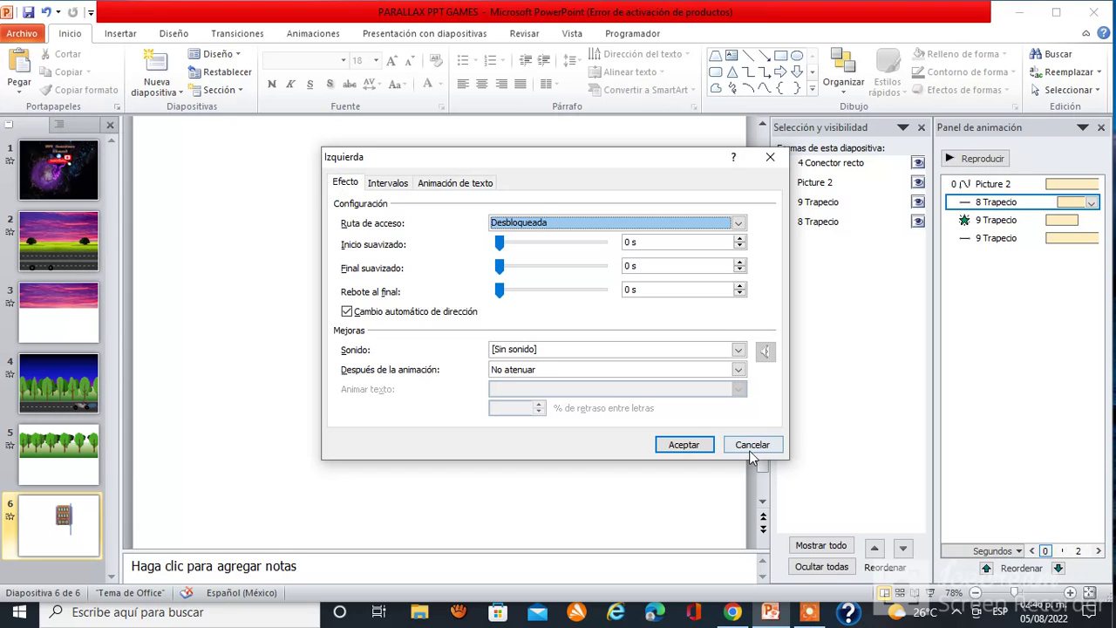
pyautogui.click(698, 448)
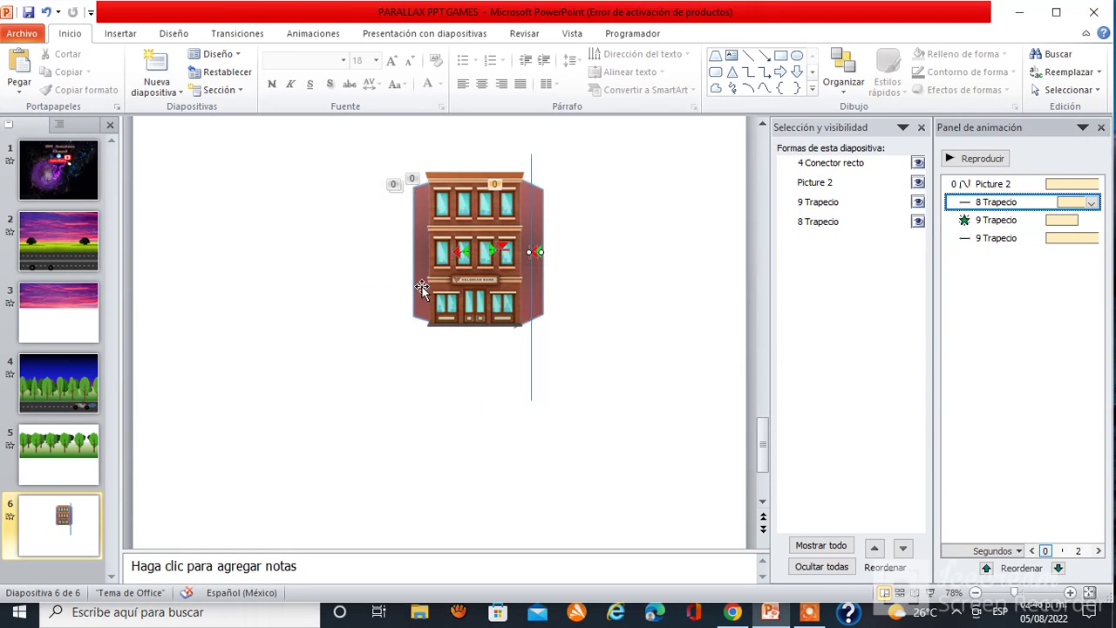
pyautogui.click(423, 289)
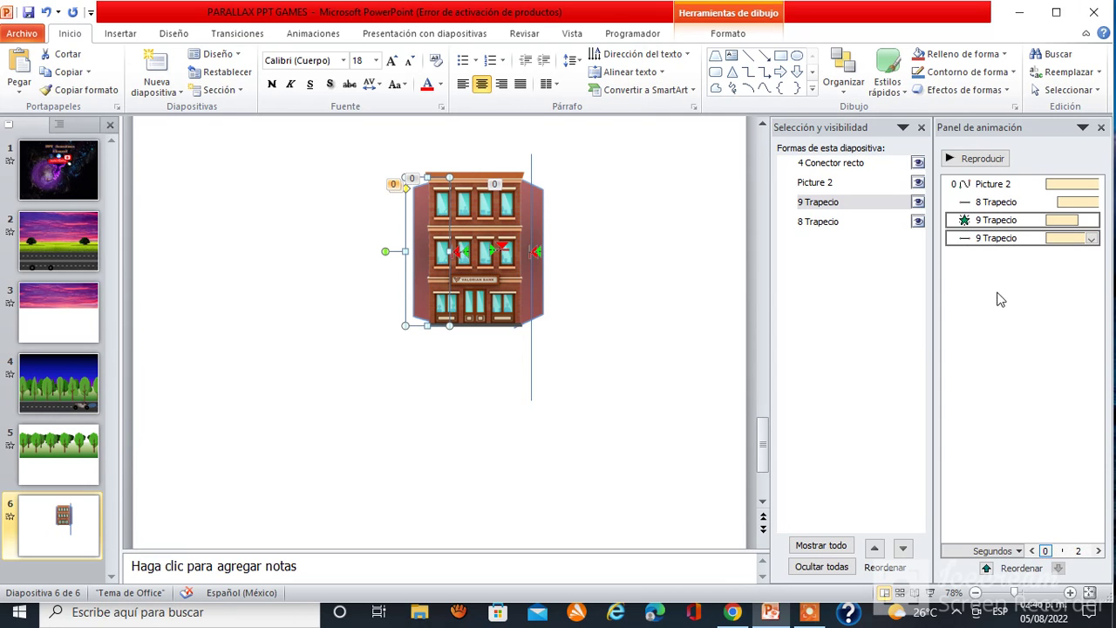
# Step: Review the timing settings of the 9 Trapecio fade (Desvanecer) animation
pyautogui.click(995, 221)
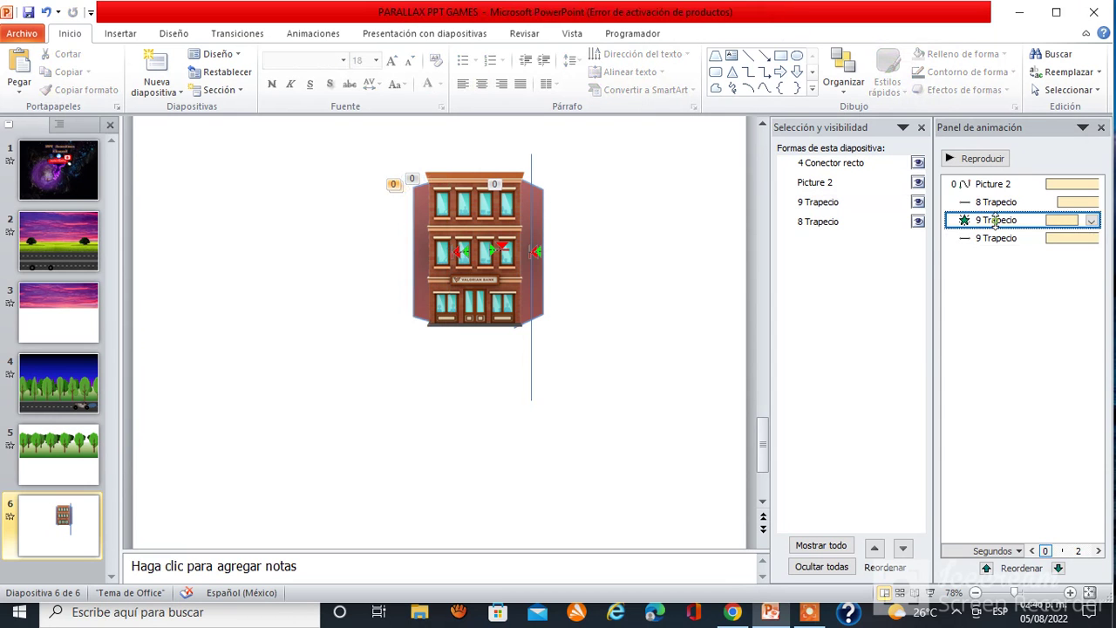
pyautogui.click(1092, 221)
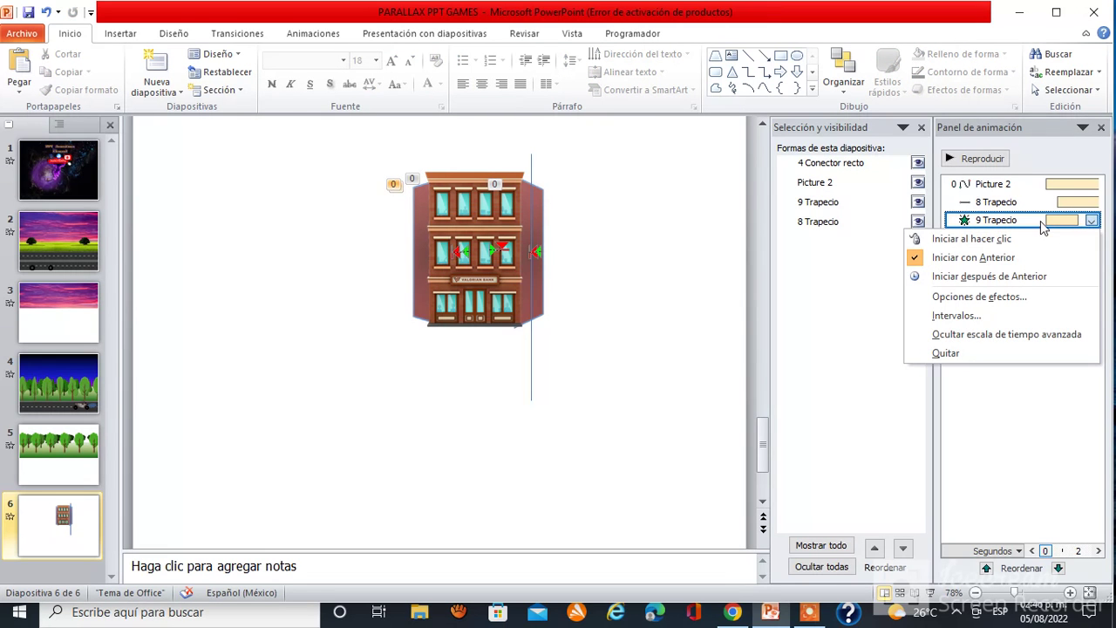
pyautogui.click(1027, 314)
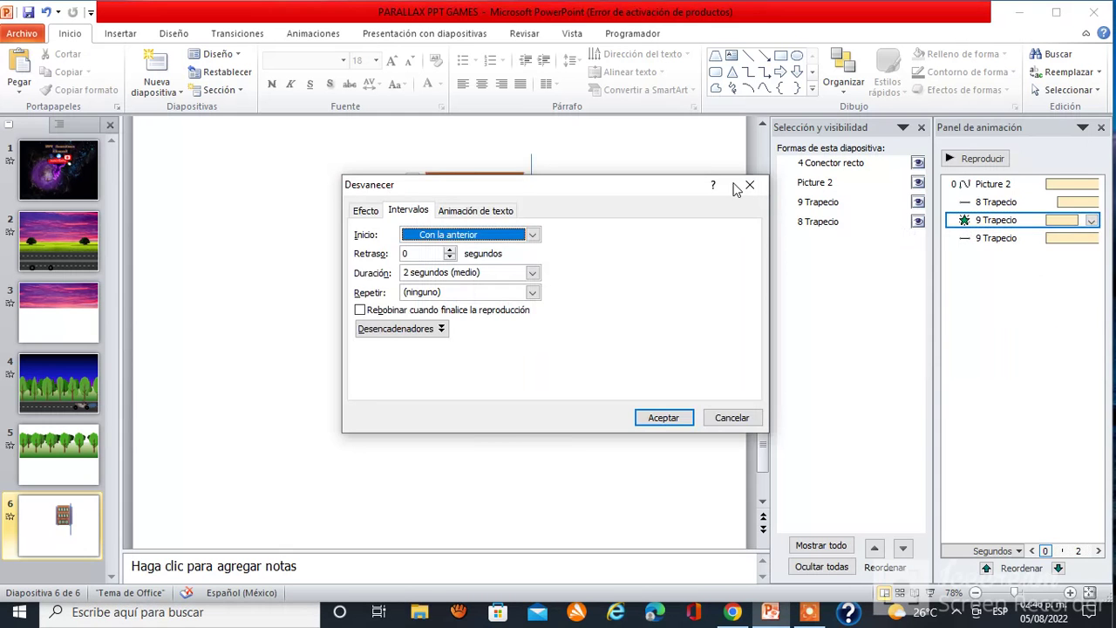
pyautogui.click(748, 186)
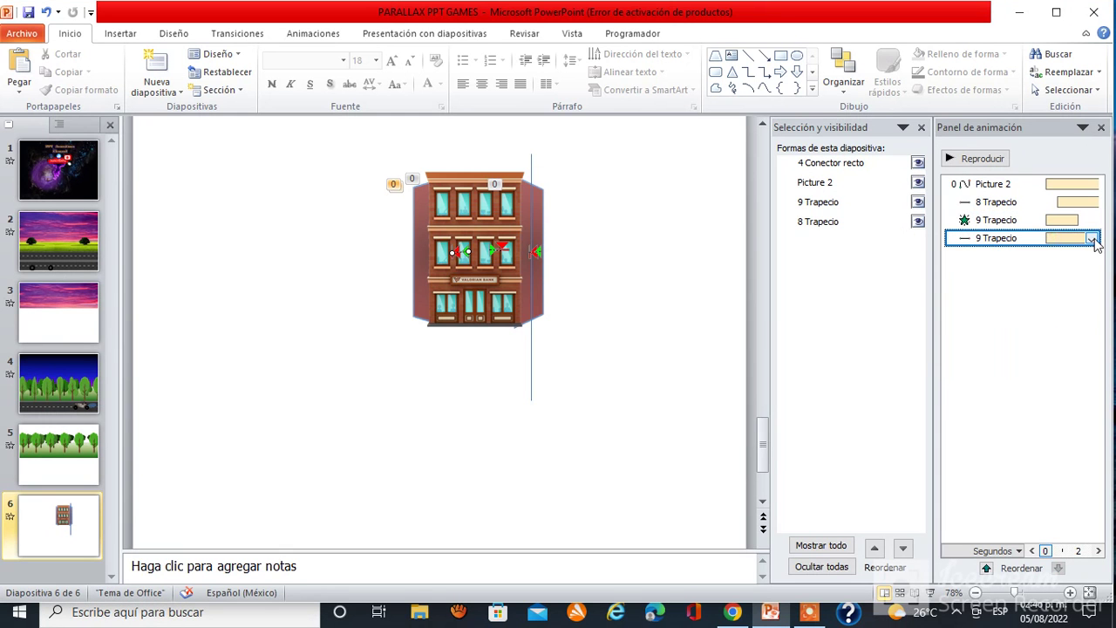
# Step: Set the rightward 9 Trapecio animation to Con la anterior, 5 seconds, rewinding when finished
pyautogui.click(1091, 239)
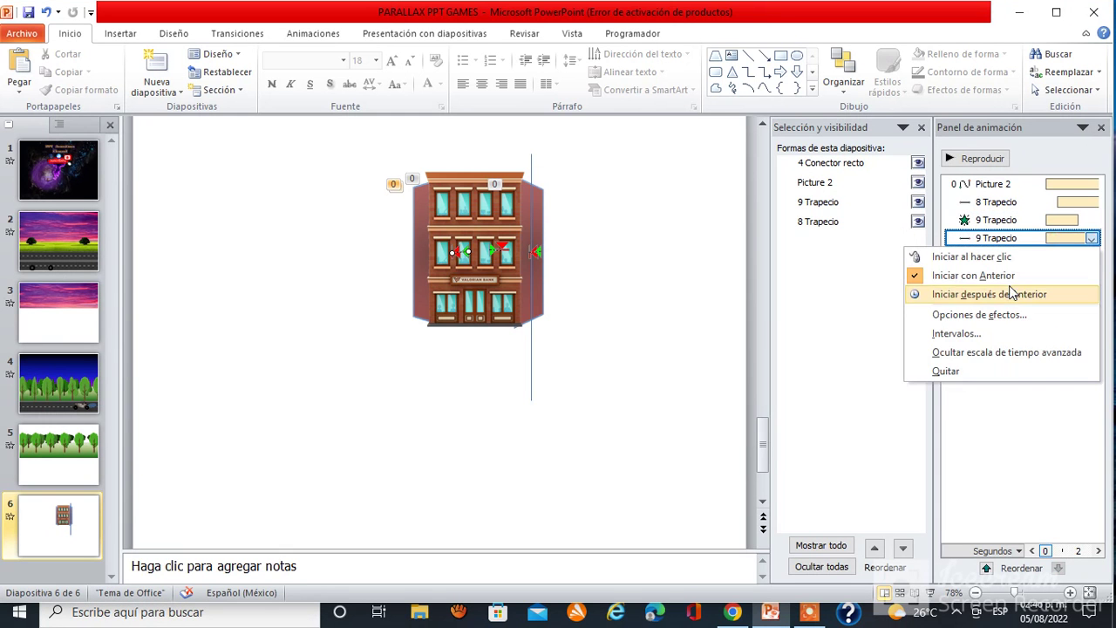
pyautogui.click(1011, 333)
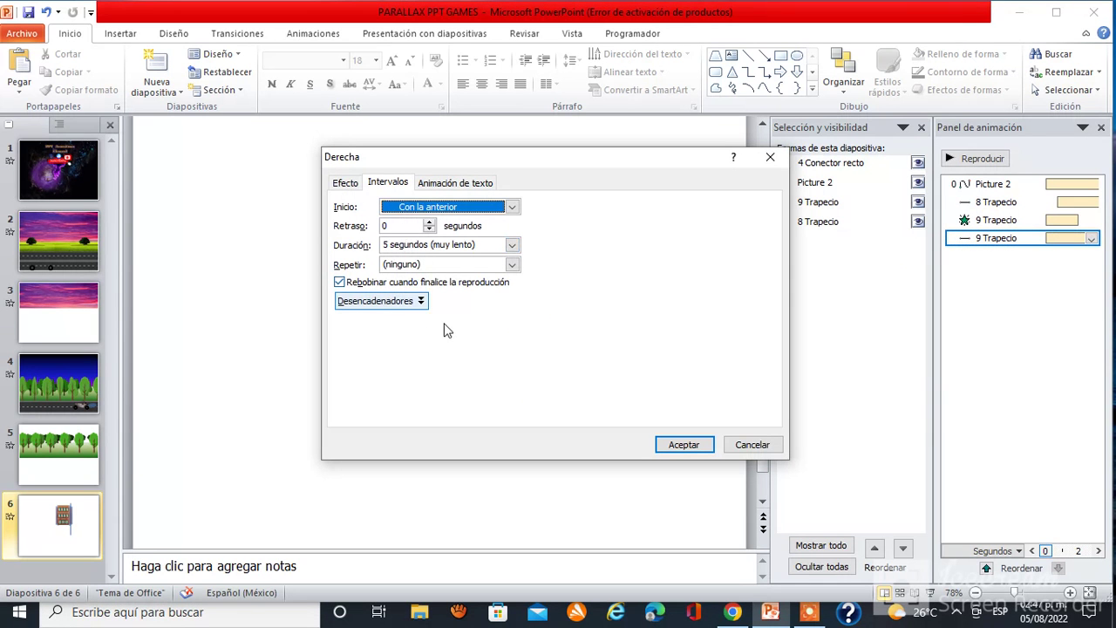
pyautogui.click(684, 445)
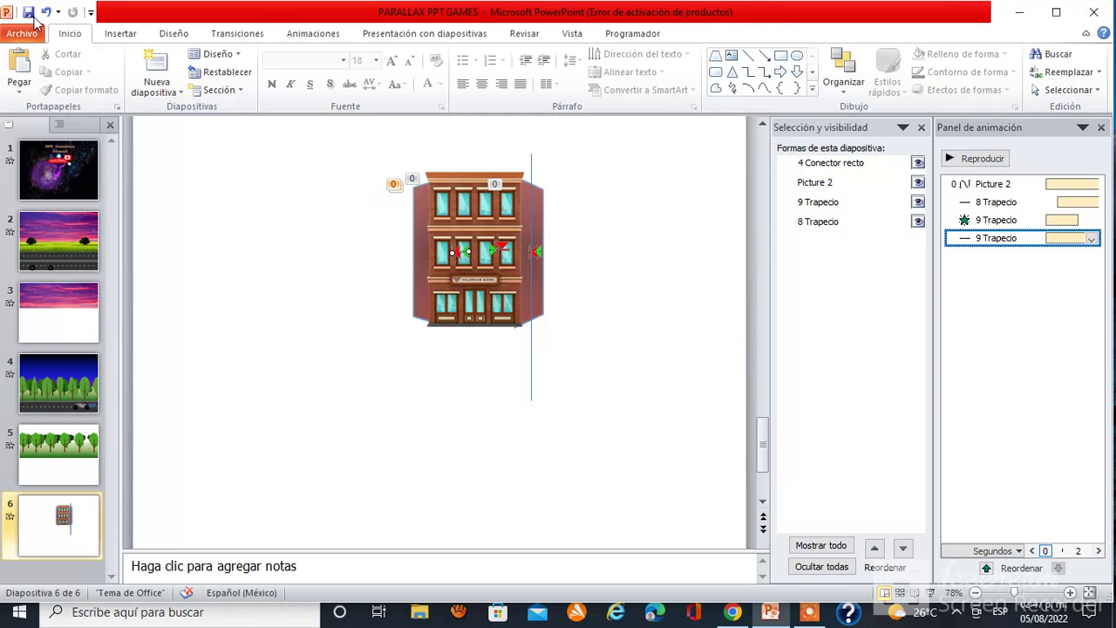
pyautogui.click(395, 253)
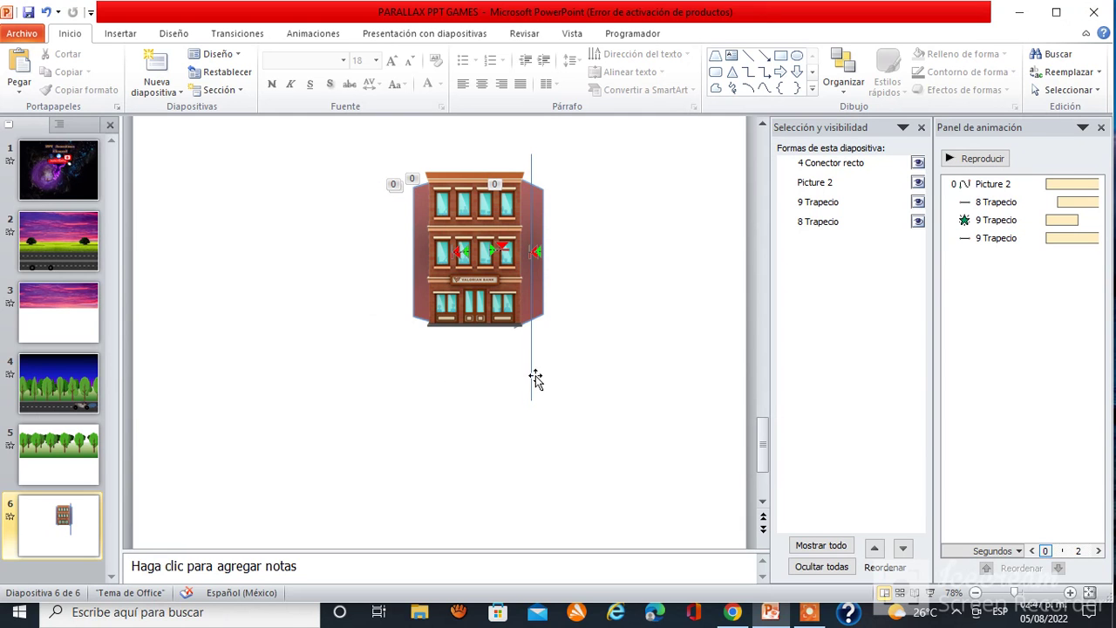
pyautogui.moveTo(810, 612)
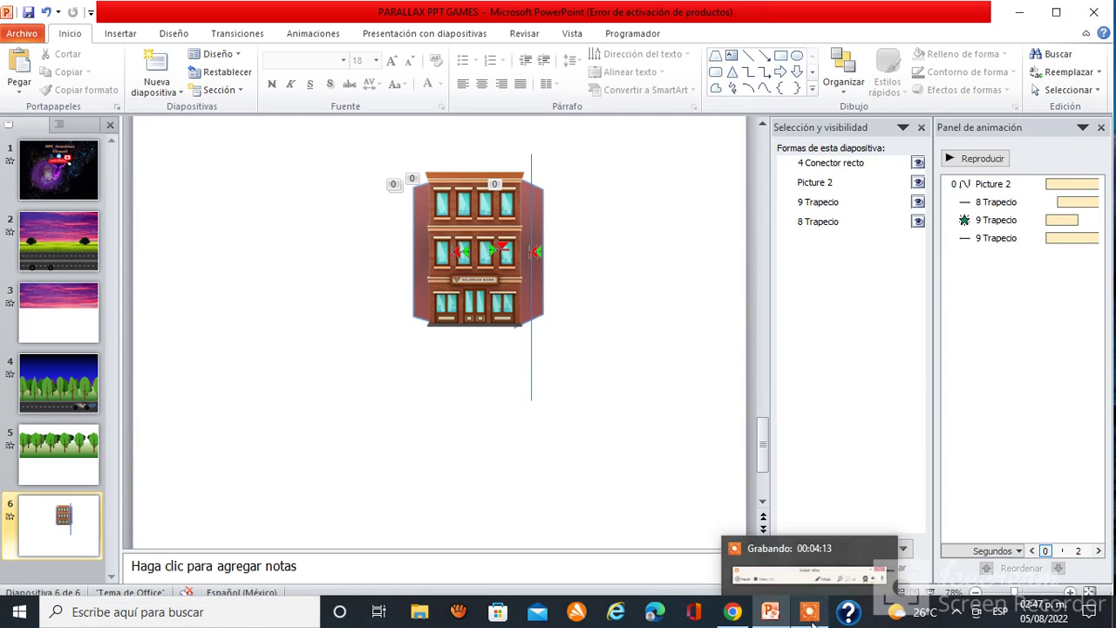
pyautogui.click(811, 617)
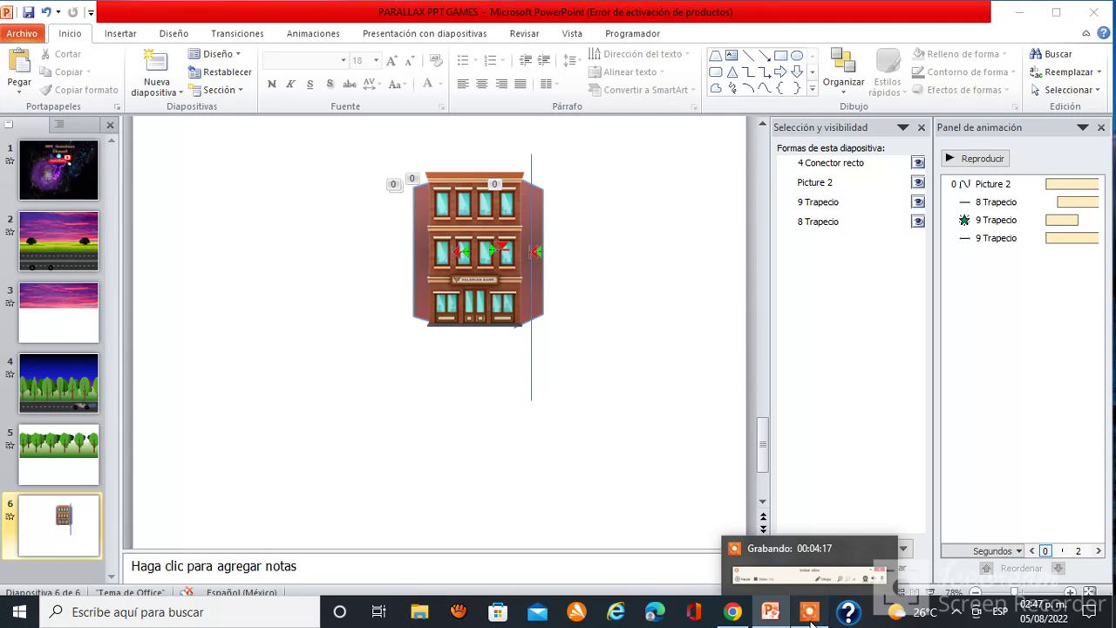